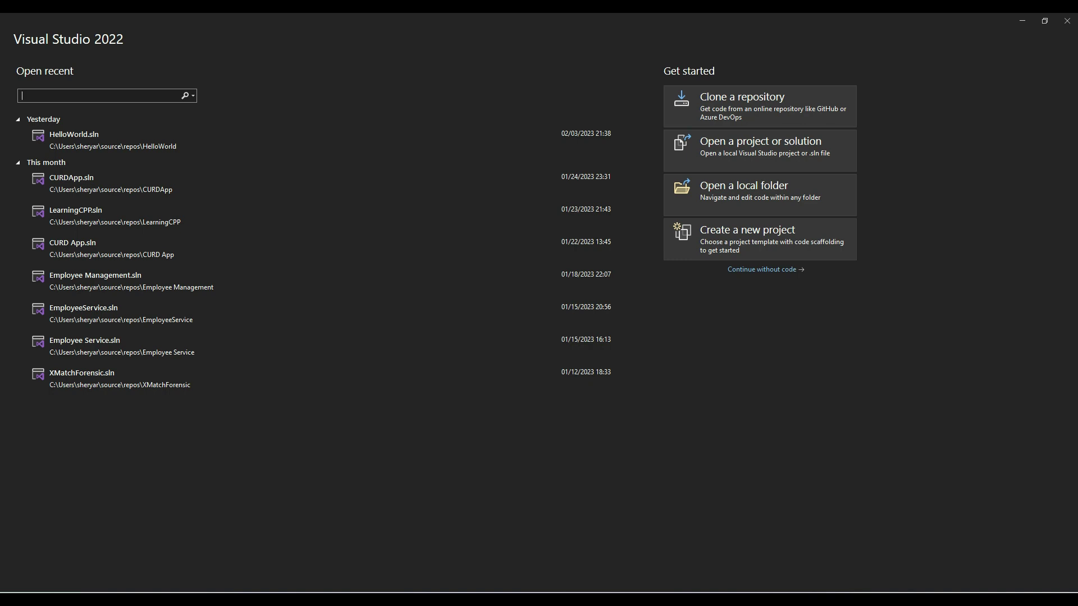
# Switch to Chrome, search for "visual studio download" and open Microsoft's Visual Studio downloads page
pyautogui.click(623, 576)
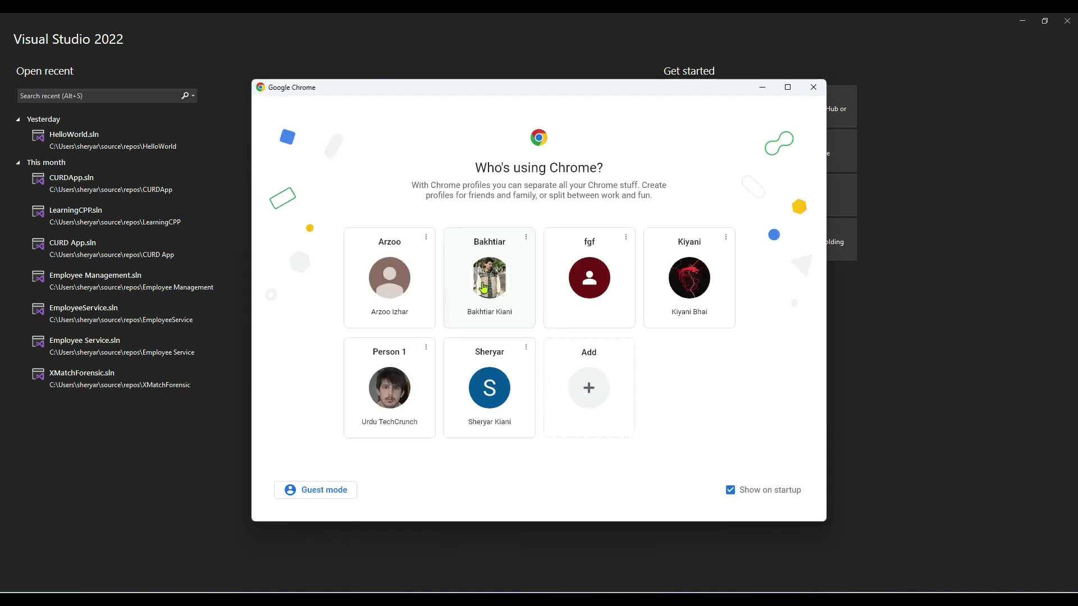
pyautogui.click(714, 310)
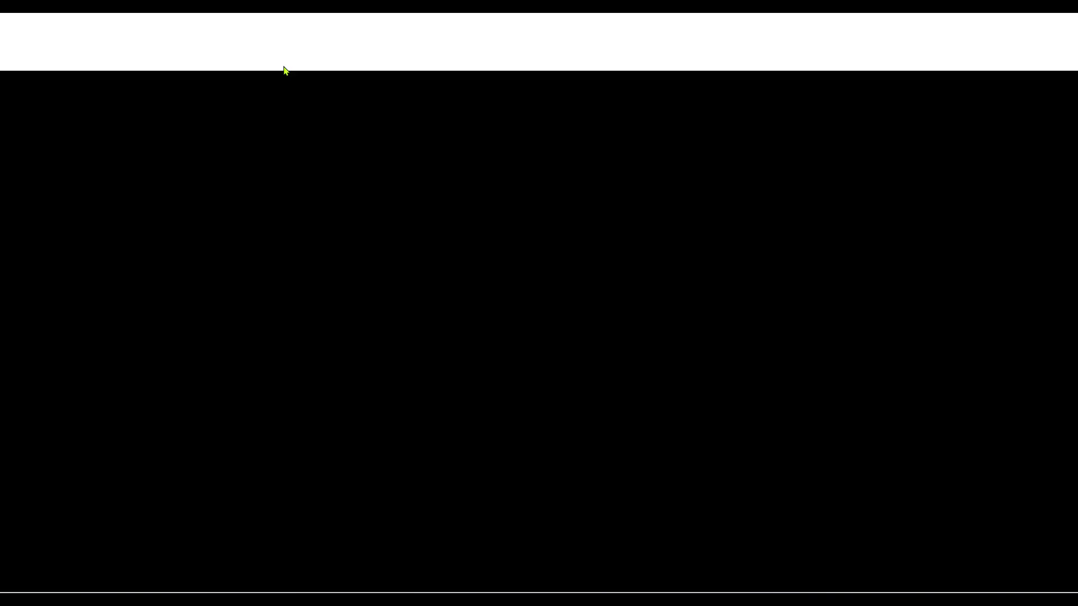
pyautogui.write('vis')
pyautogui.press('Down')
pyautogui.press('Return')
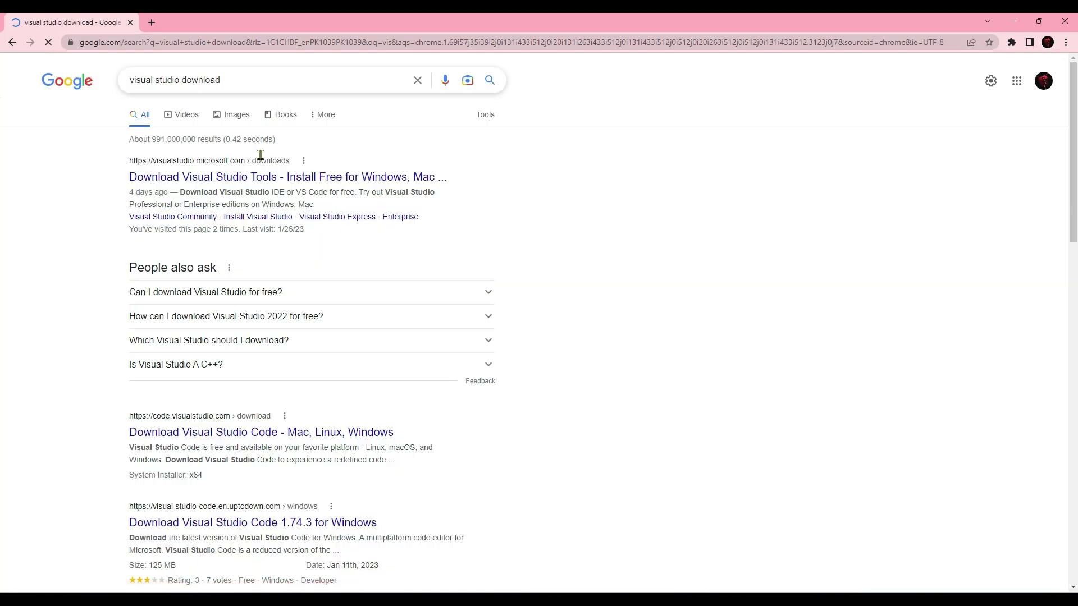
pyautogui.click(239, 314)
pyautogui.click(201, 182)
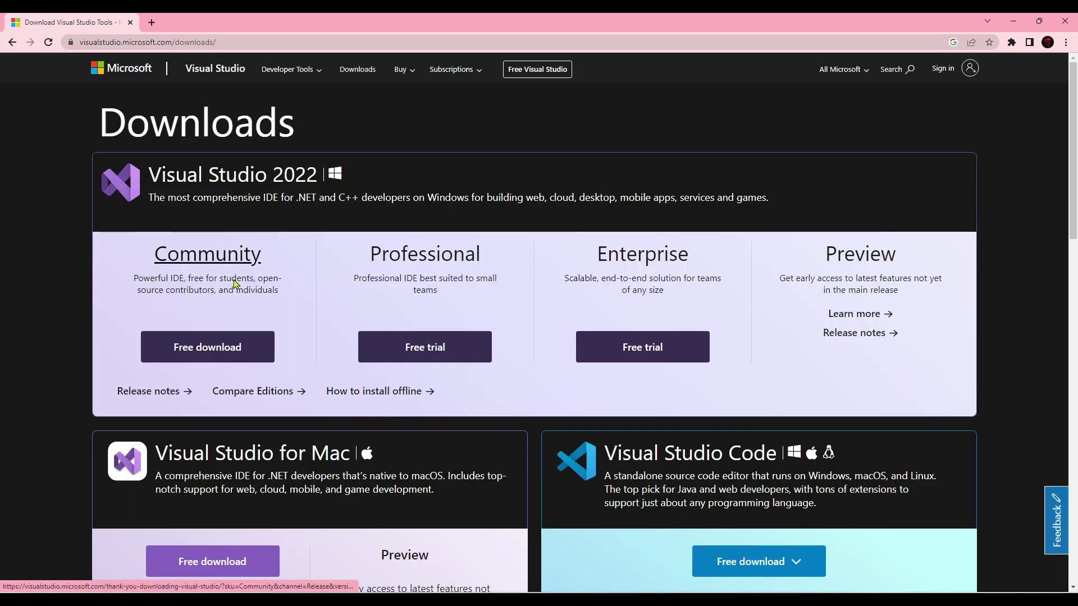
# Download the free Visual Studio 2022 Community installer and run the downloaded setup file
pyautogui.click(212, 358)
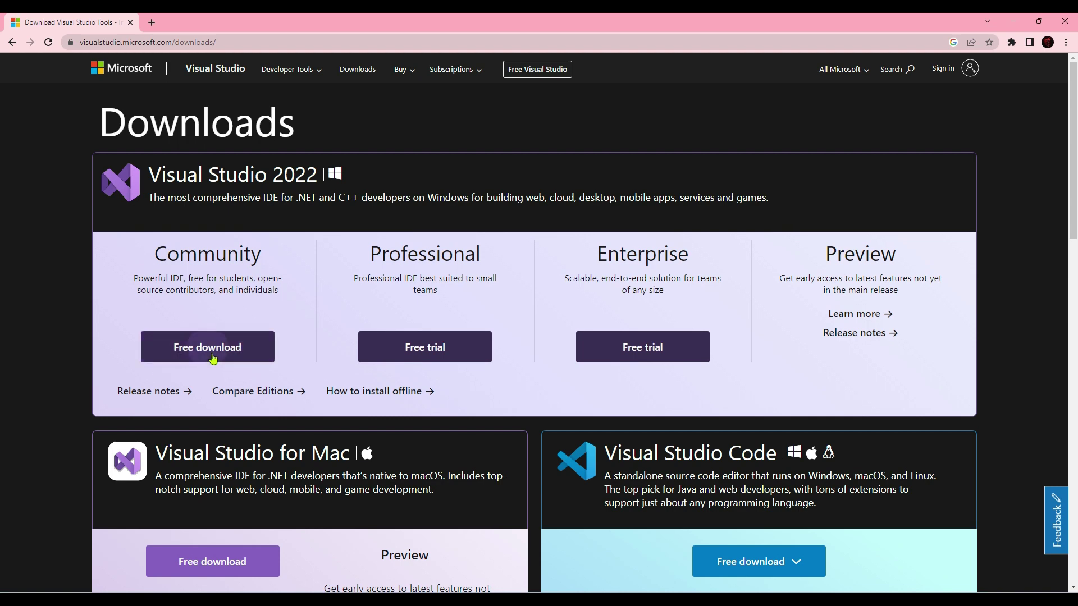
pyautogui.click(205, 355)
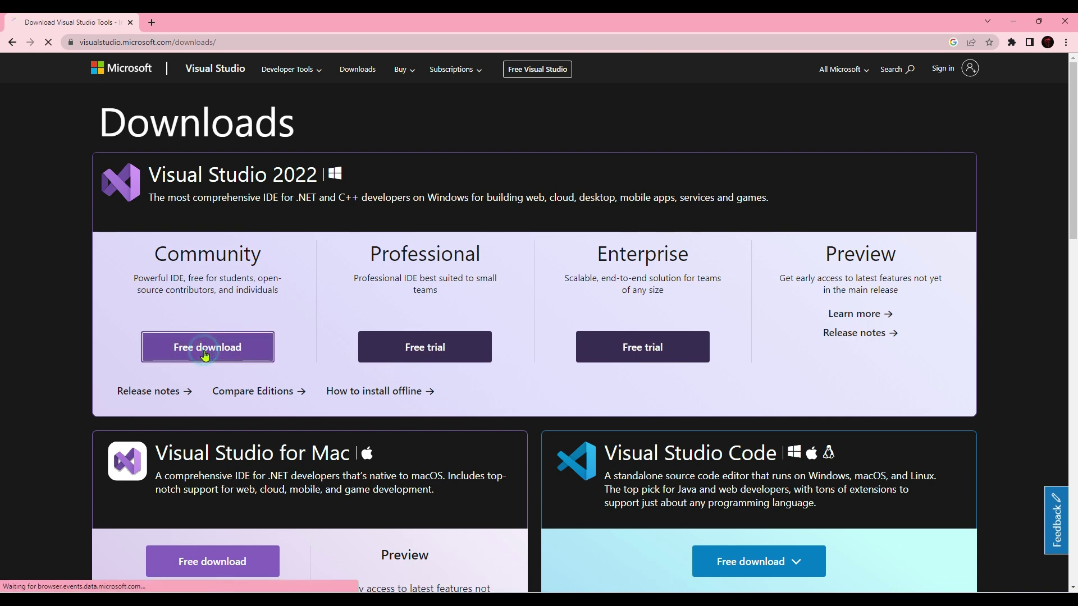
pyautogui.click(526, 357)
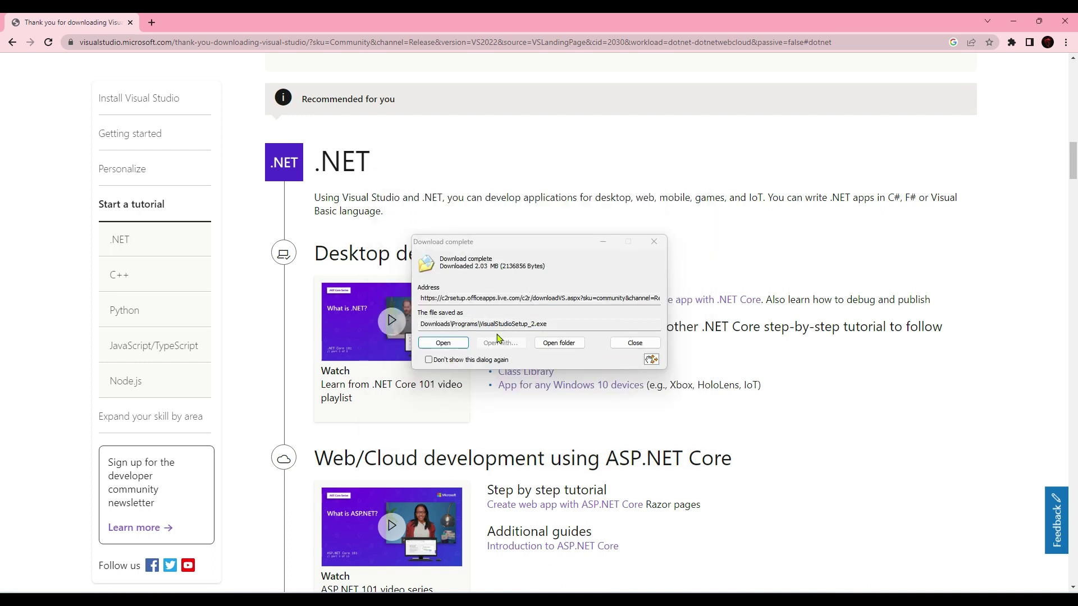
pyautogui.click(458, 344)
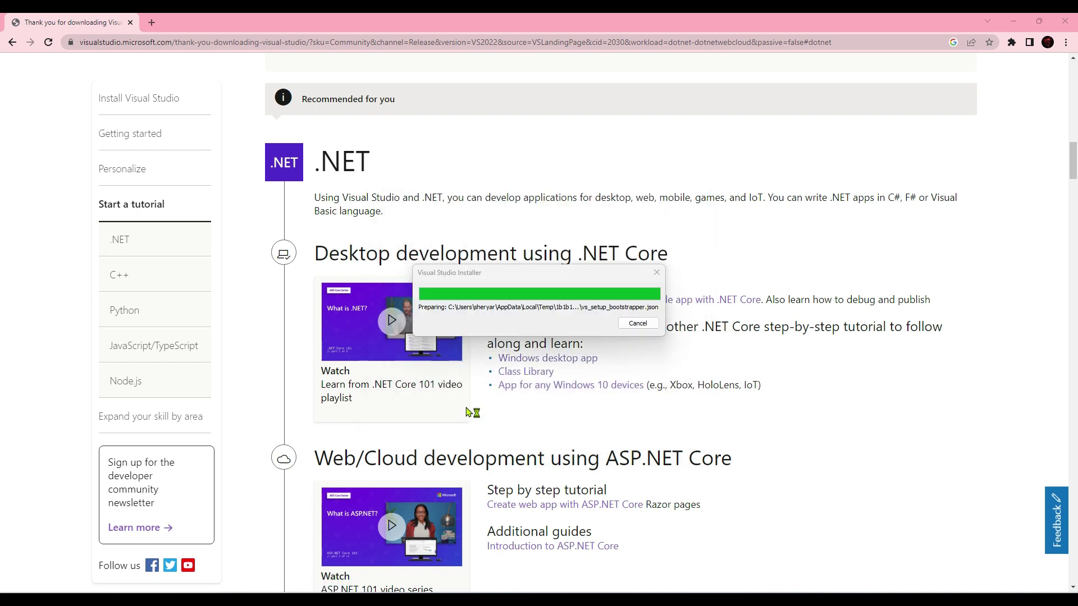
pyautogui.click(639, 367)
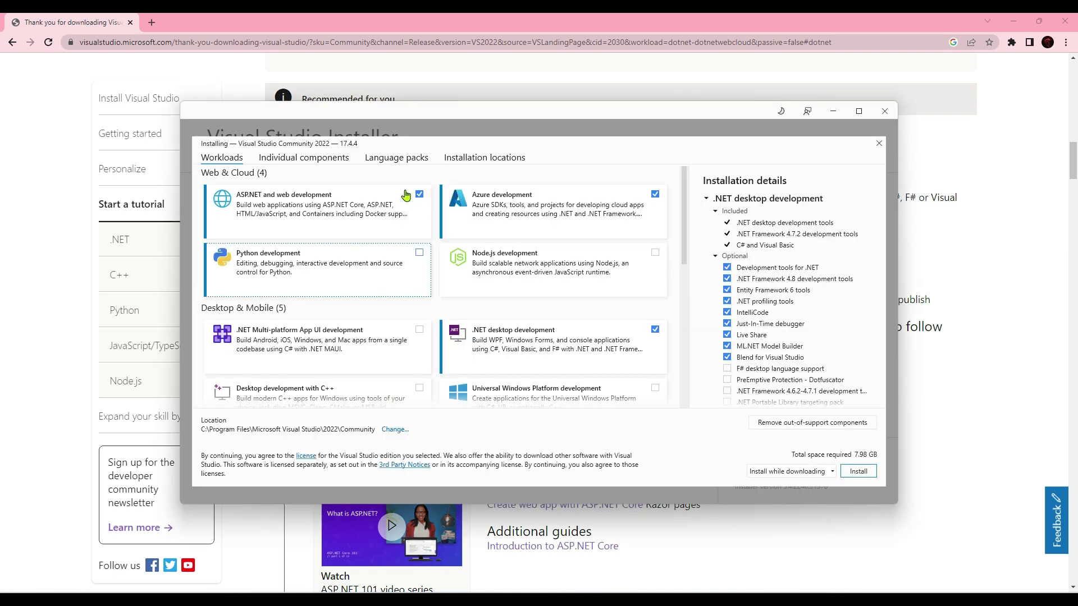
# Select the Desktop development with C++ workload for Visual Studio Community 2022, and close the installer without installing
pyautogui.press('Down')
pyautogui.press('Down')
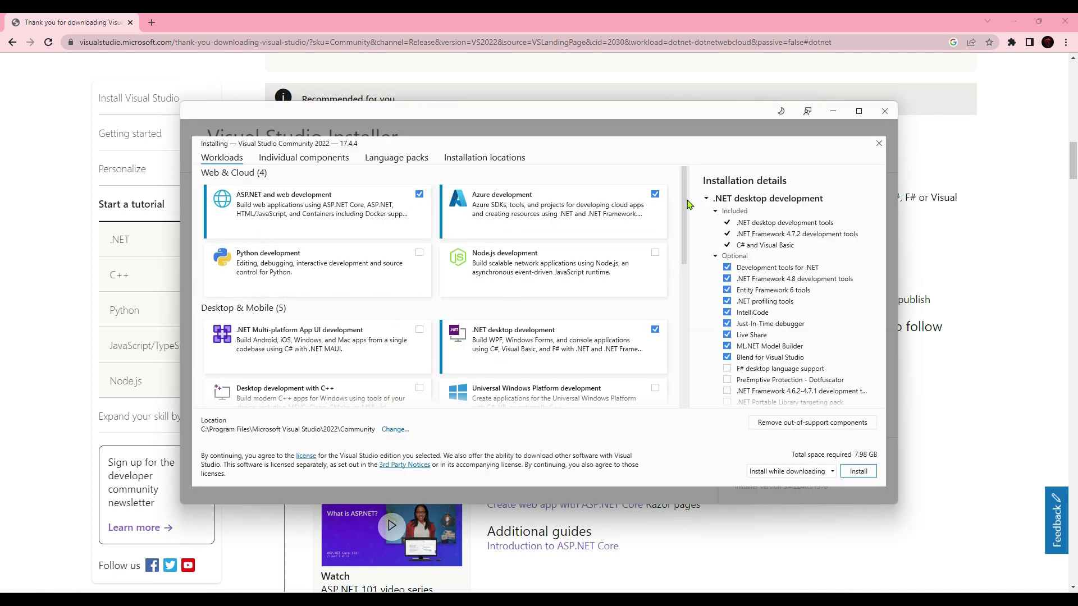
pyautogui.scroll(-3, 683, 220)
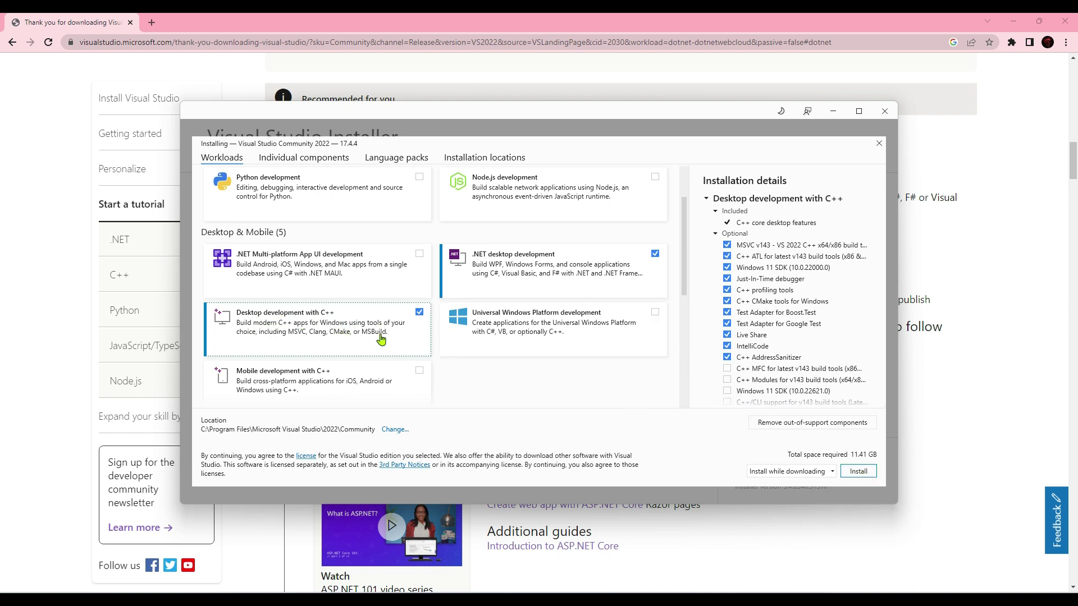
pyautogui.click(879, 143)
pyautogui.click(883, 111)
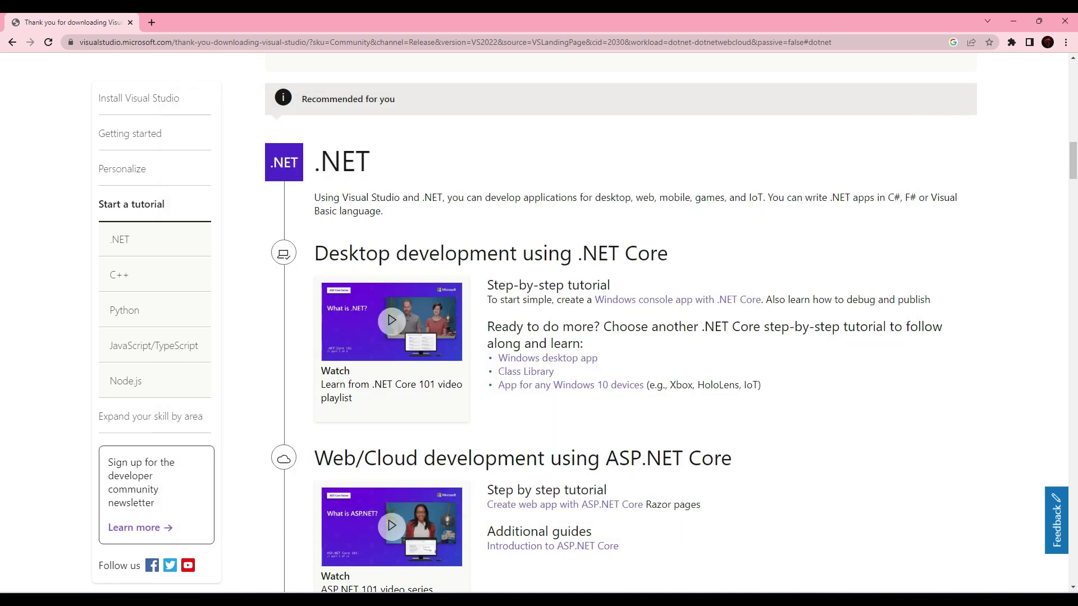
# Switch to Visual Studio 2022 and start creating a new project
pyautogui.press('super')
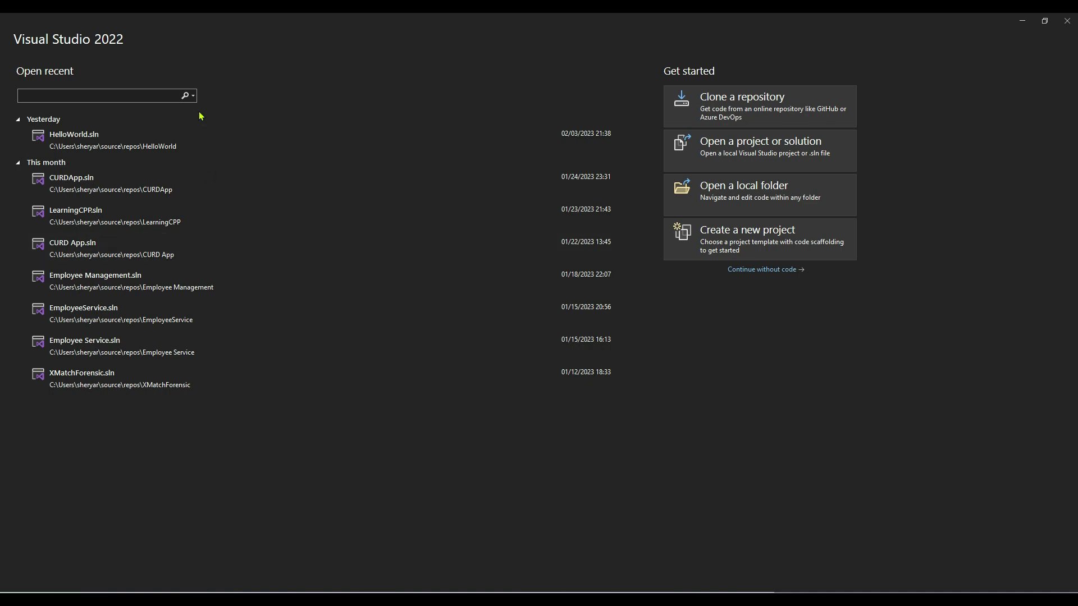
pyautogui.click(159, 96)
pyautogui.click(750, 245)
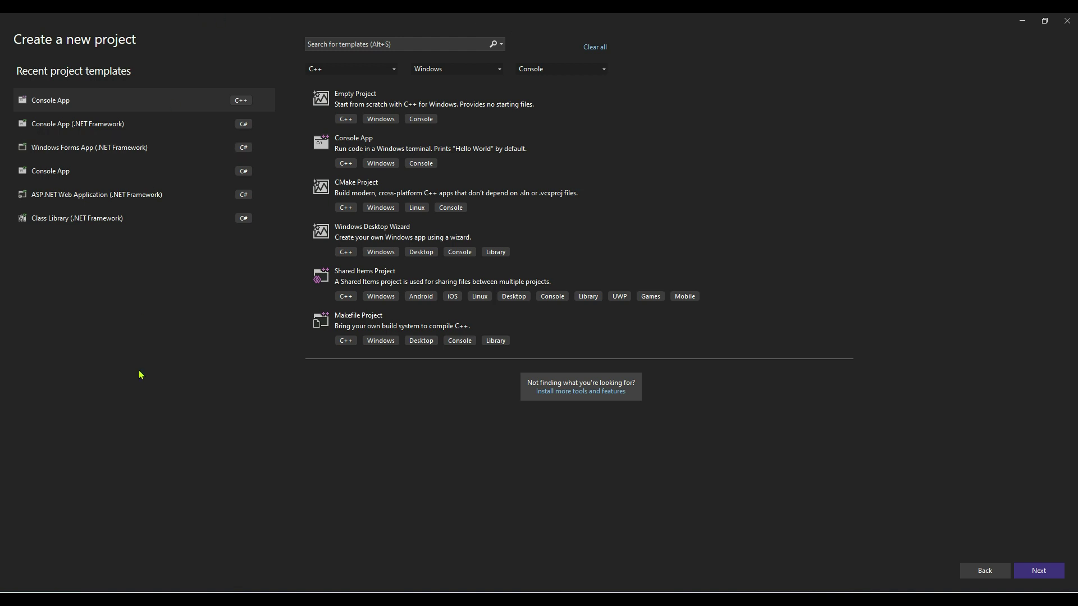
# Check the Desktop development with C++ workload among the installed tools and features, and close the installer
pyautogui.click(359, 194)
pyautogui.click(578, 397)
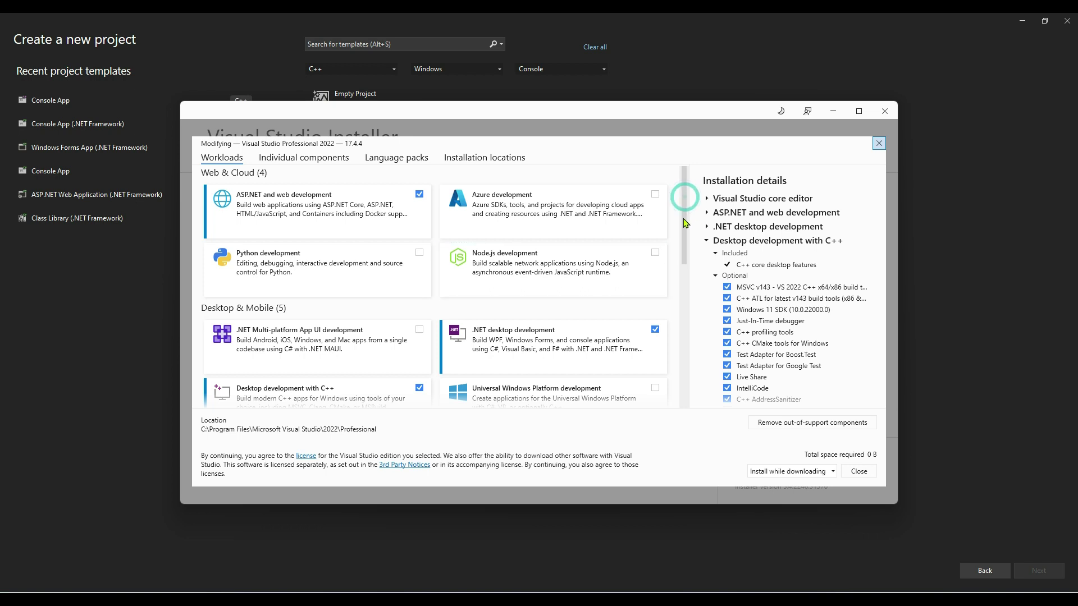
pyautogui.scroll(-3, 681, 224)
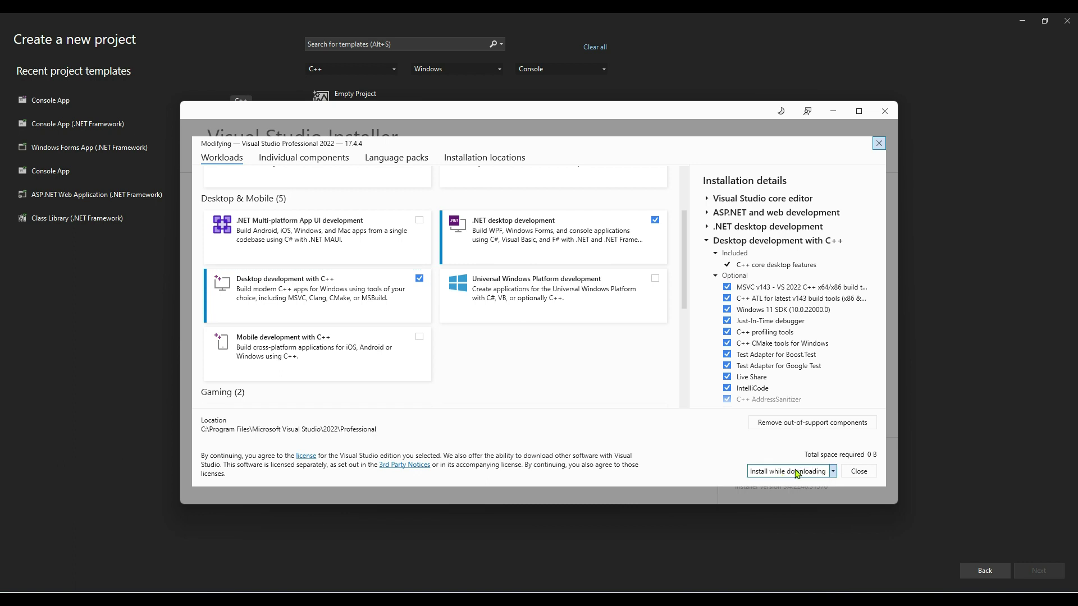
pyautogui.click(857, 472)
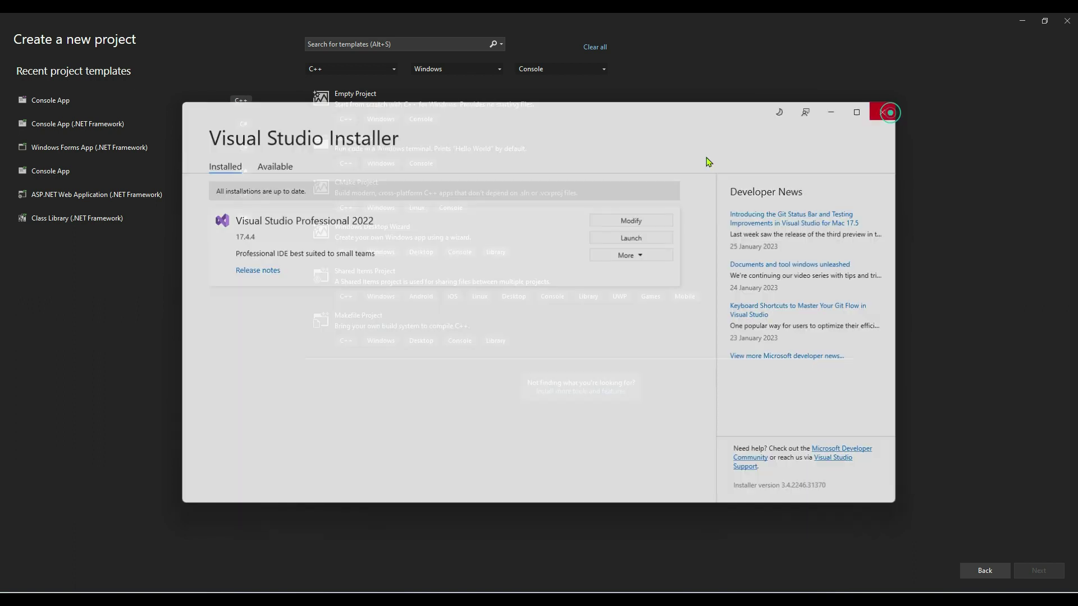
pyautogui.click(885, 111)
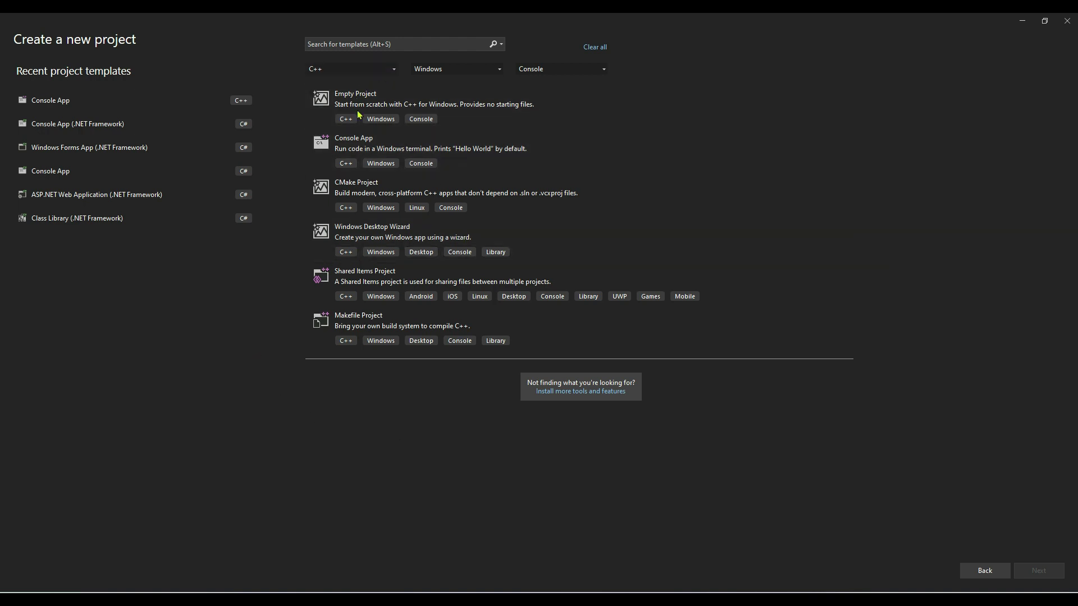
# Filter the project templates by C++ language, Windows platform and Console project type
pyautogui.click(394, 71)
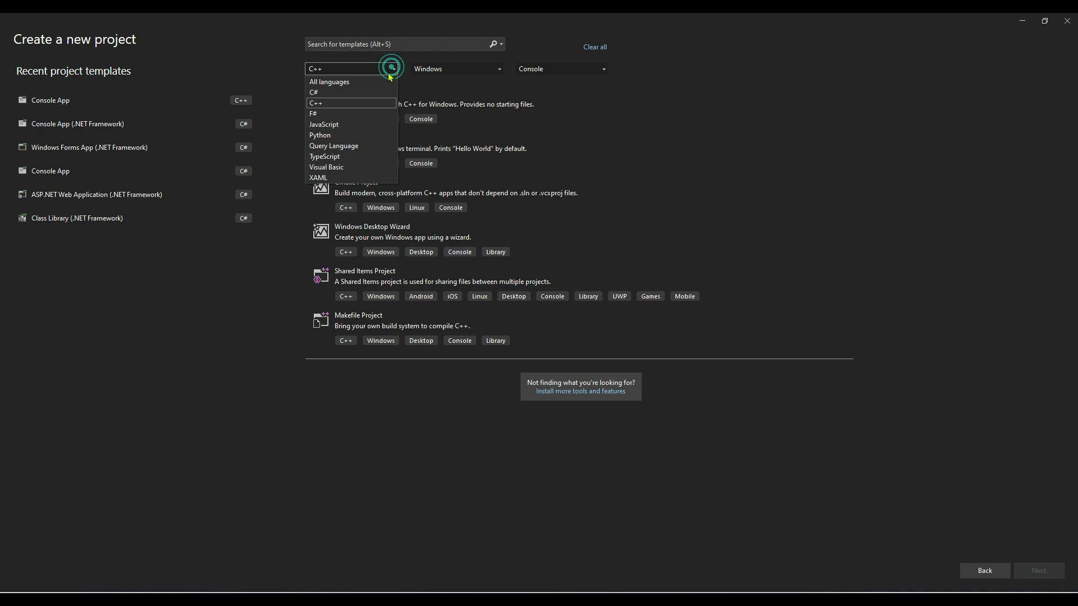
pyautogui.click(344, 106)
pyautogui.click(449, 69)
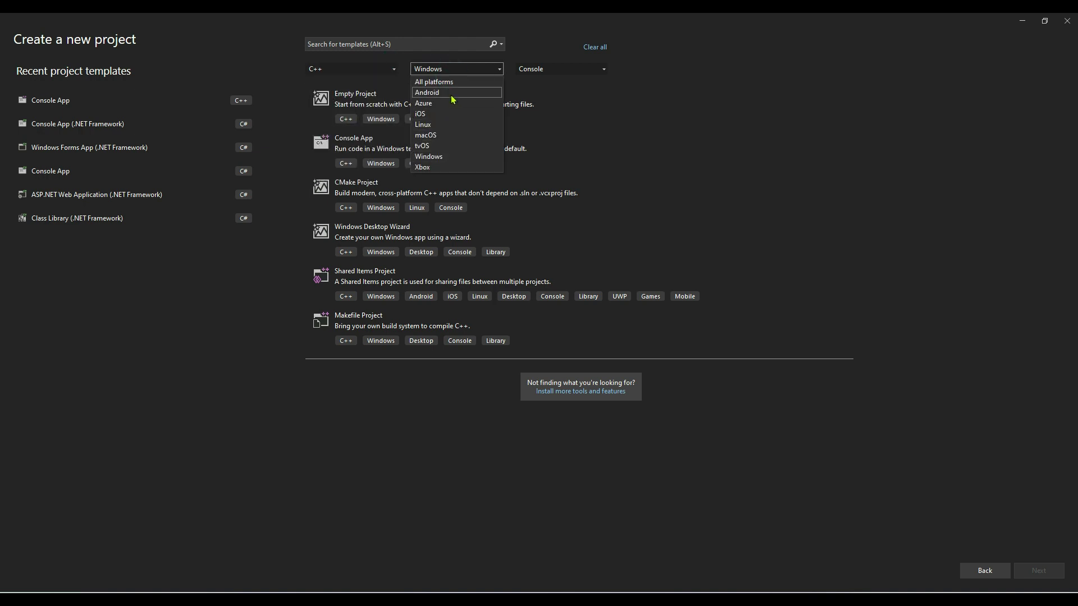
pyautogui.click(430, 155)
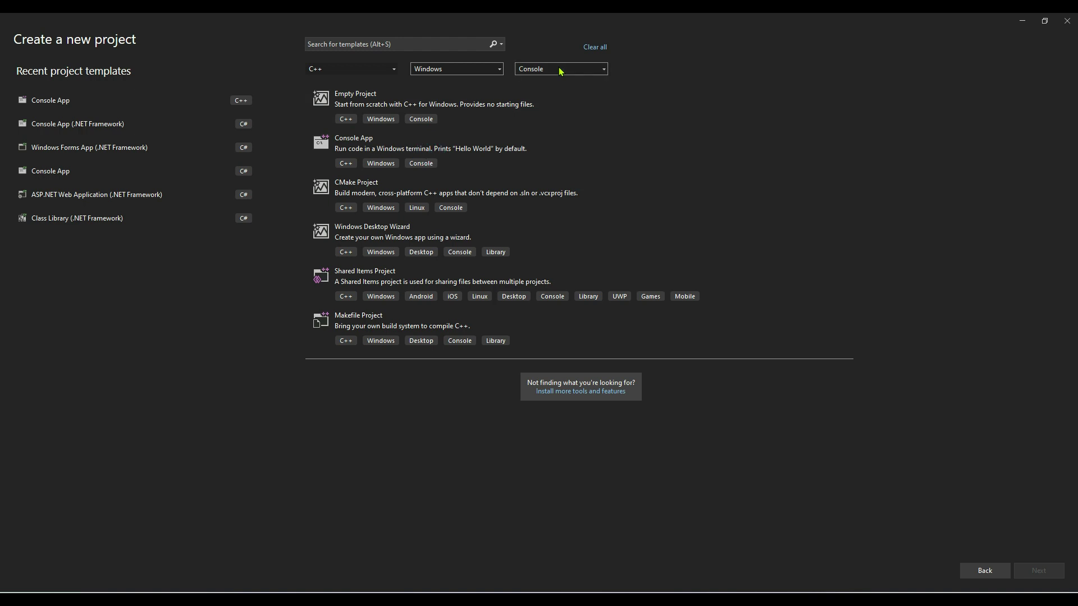
pyautogui.click(558, 67)
pyautogui.click(542, 113)
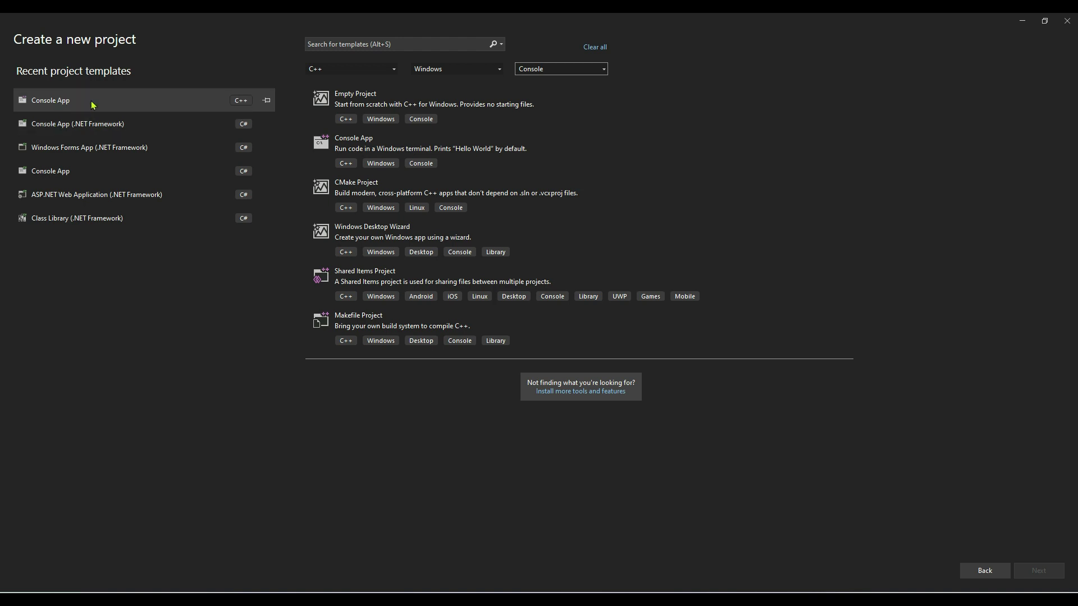
# Choose the C++ Console App template and name the project MyFirstProgram
pyautogui.click(343, 149)
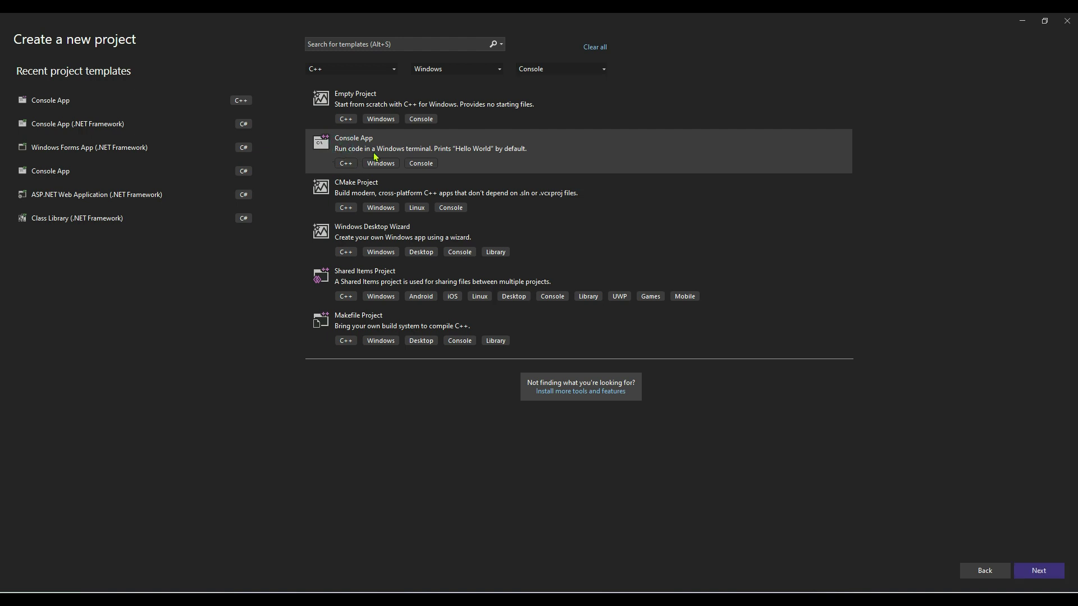
pyautogui.click(1028, 579)
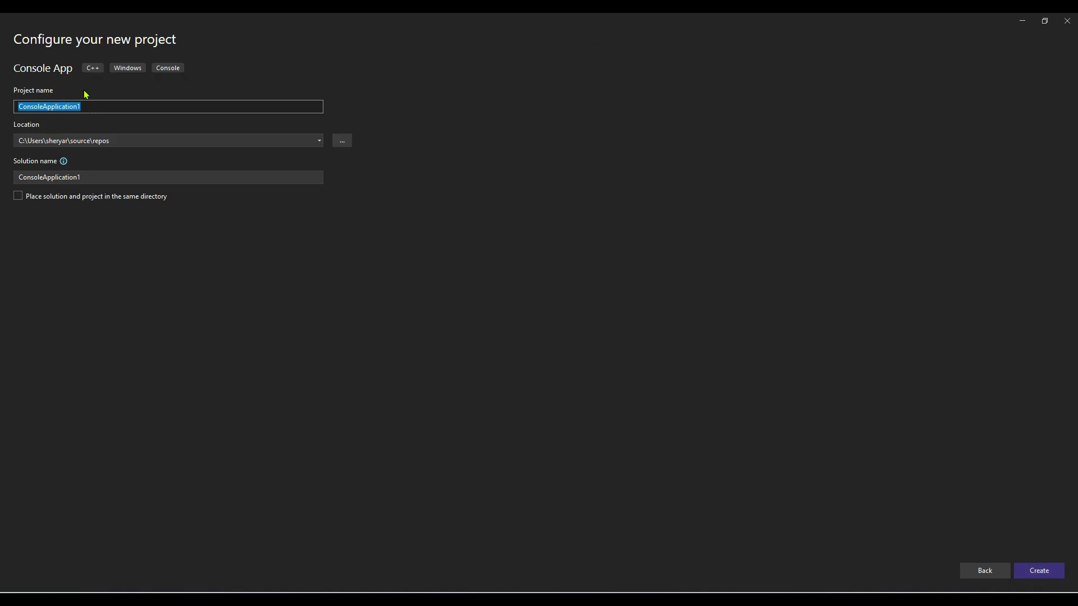
pyautogui.doubleClick(115, 107)
pyautogui.write('My')
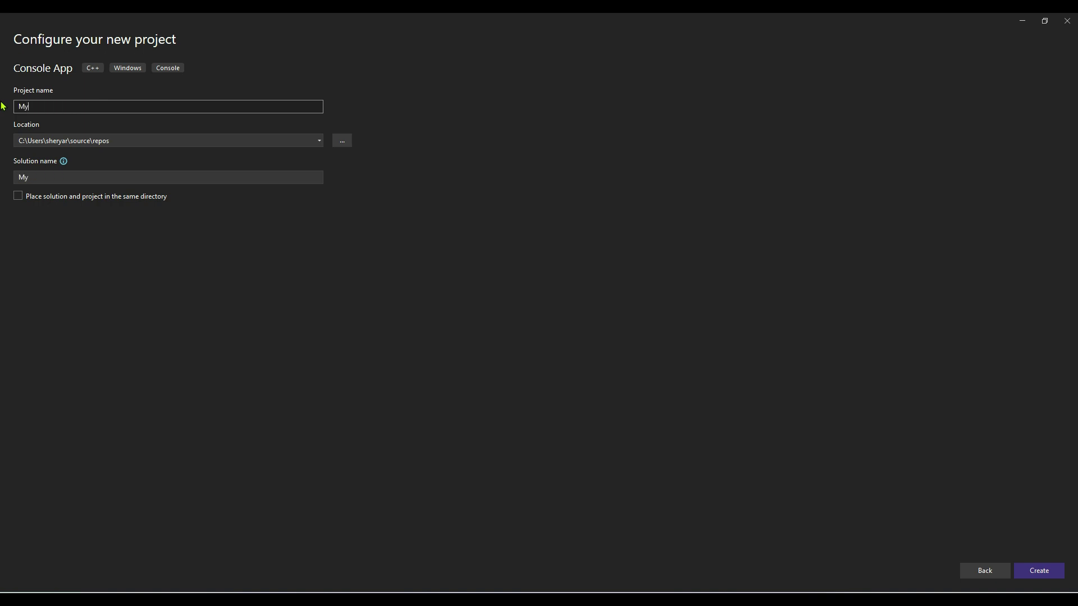
pyautogui.write('FirstProgram')
# Browse the project's location folder, and close the folder picker keeping the default location
pyautogui.click(168, 140)
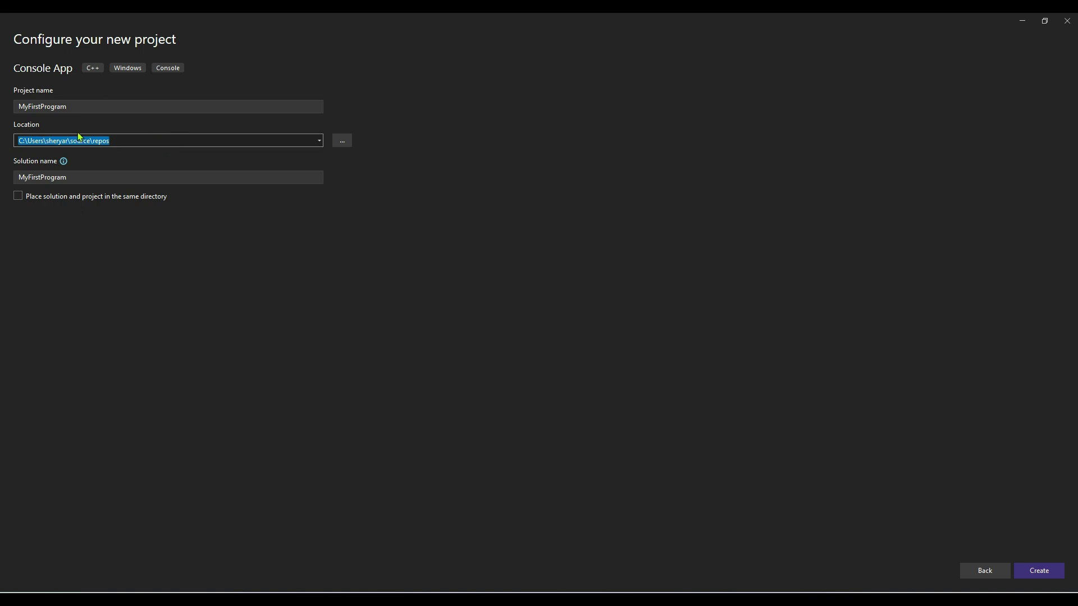
pyautogui.click(343, 145)
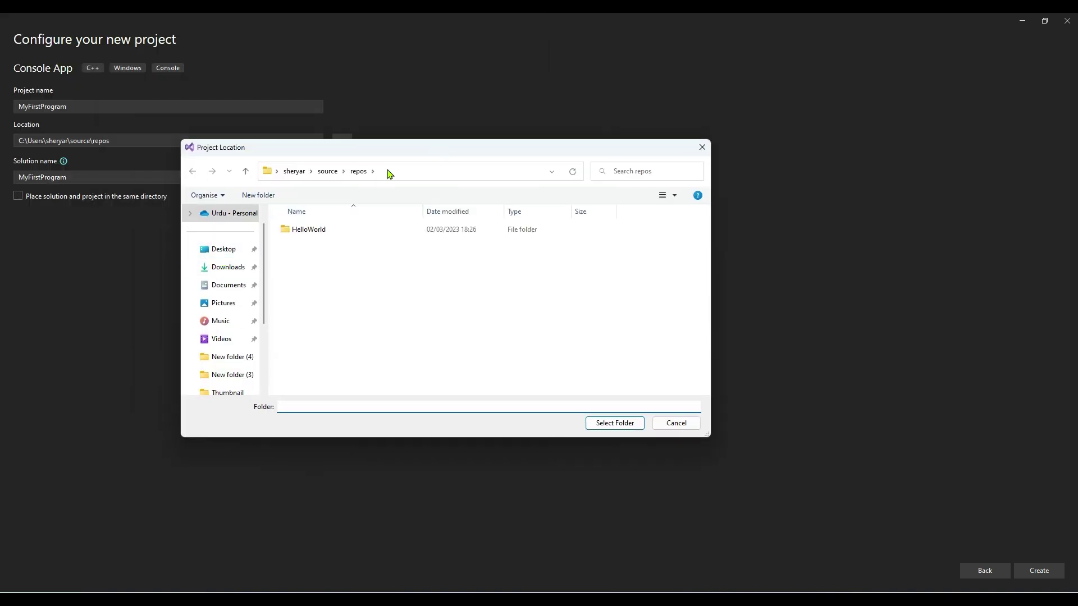
pyautogui.click(701, 147)
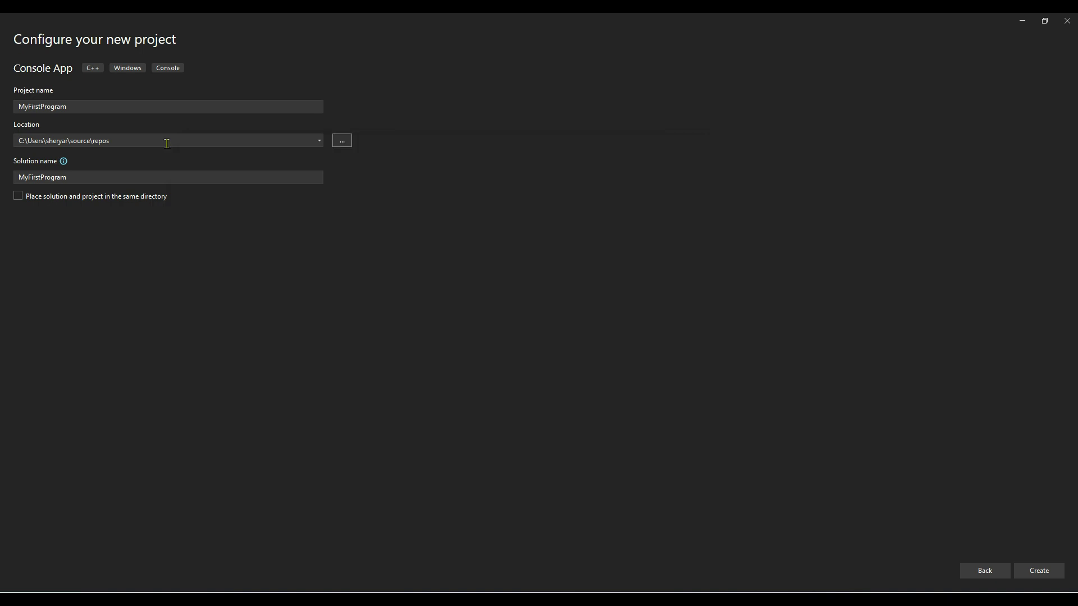
pyautogui.click(133, 138)
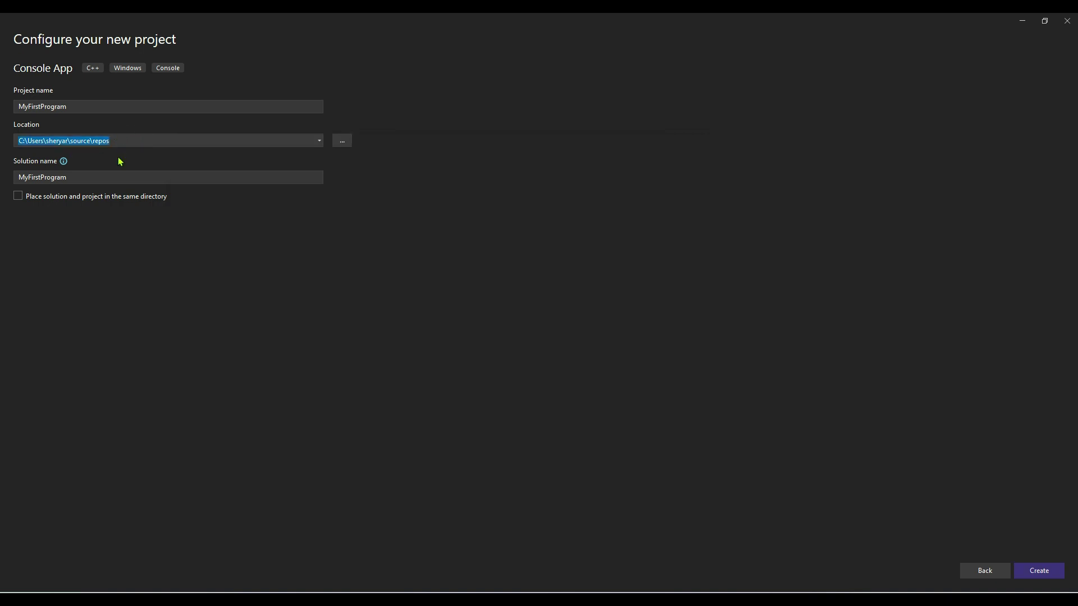
# Keep MyFirstProgram as the solution name and create the project
pyautogui.click(82, 178)
pyautogui.click(92, 179)
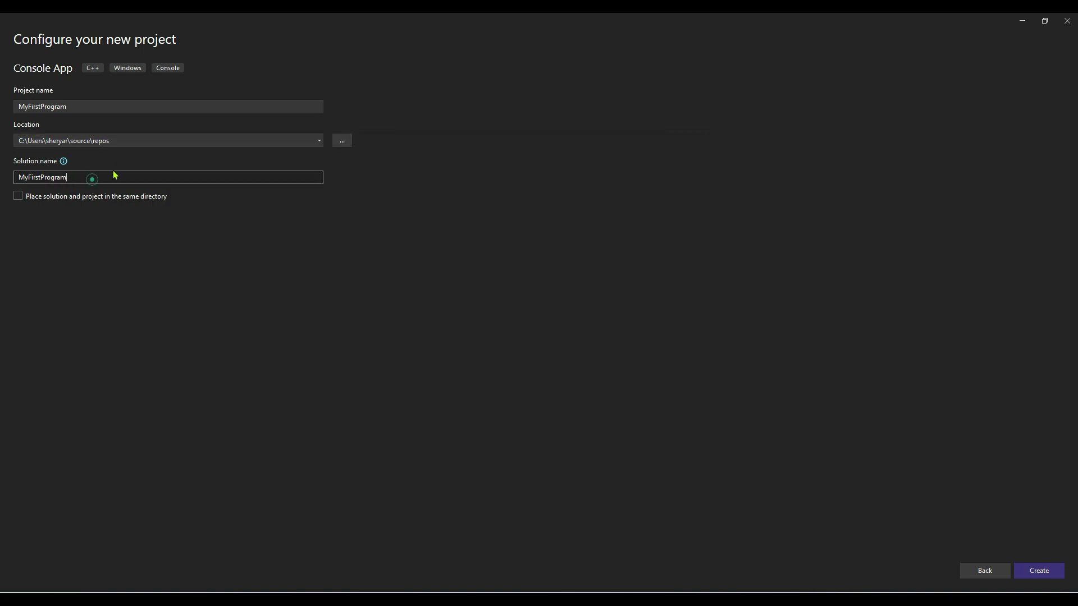
pyautogui.doubleClick(82, 179)
pyautogui.click(1024, 575)
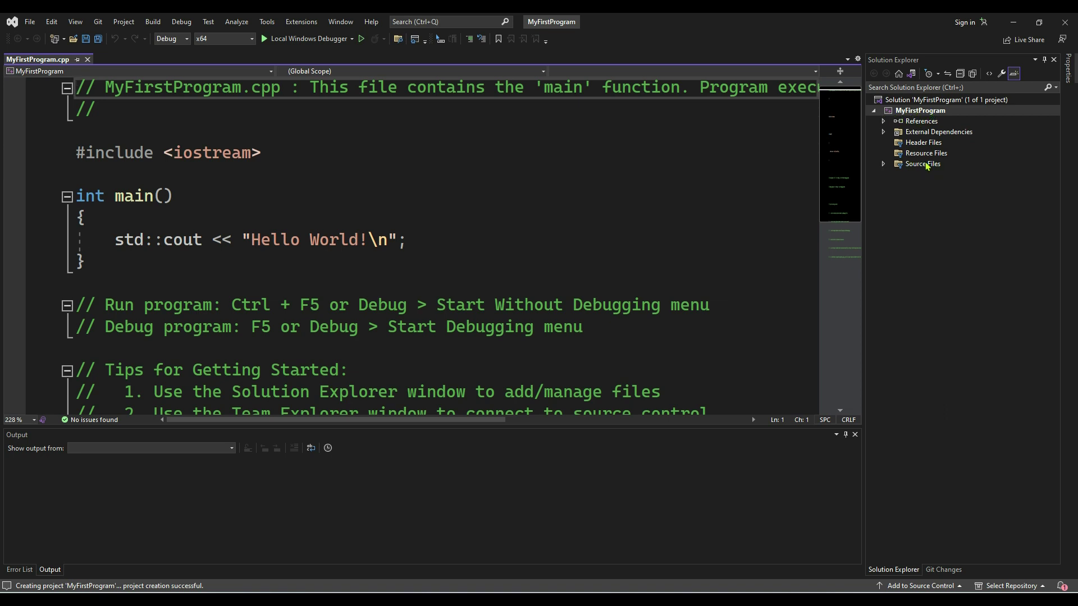
# Open MyFirstProgram.cpp from the project's Source Files and look through its default code and comments
pyautogui.click(883, 165)
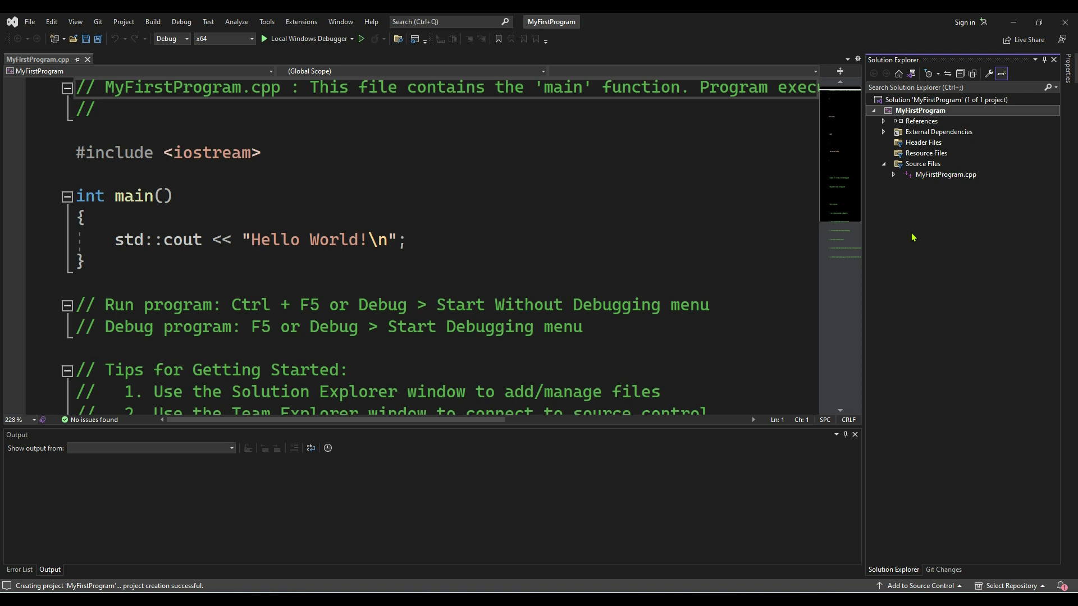
pyautogui.doubleClick(948, 178)
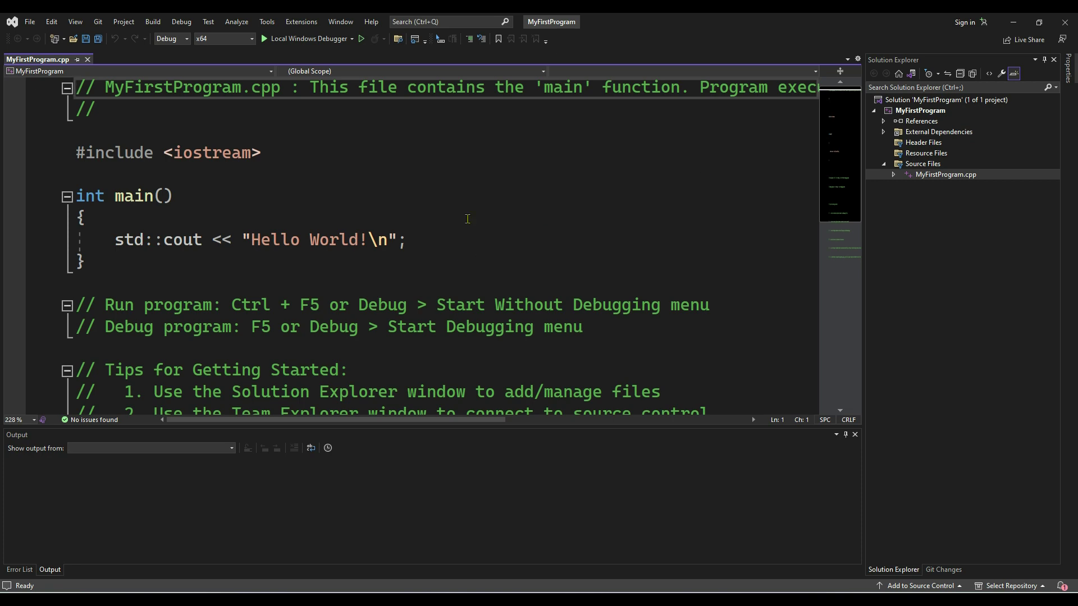
pyautogui.scroll(-1, 360, 194)
pyautogui.scroll(1, 279, 161)
pyautogui.moveTo(364, 420); pyautogui.dragTo(456, 433)
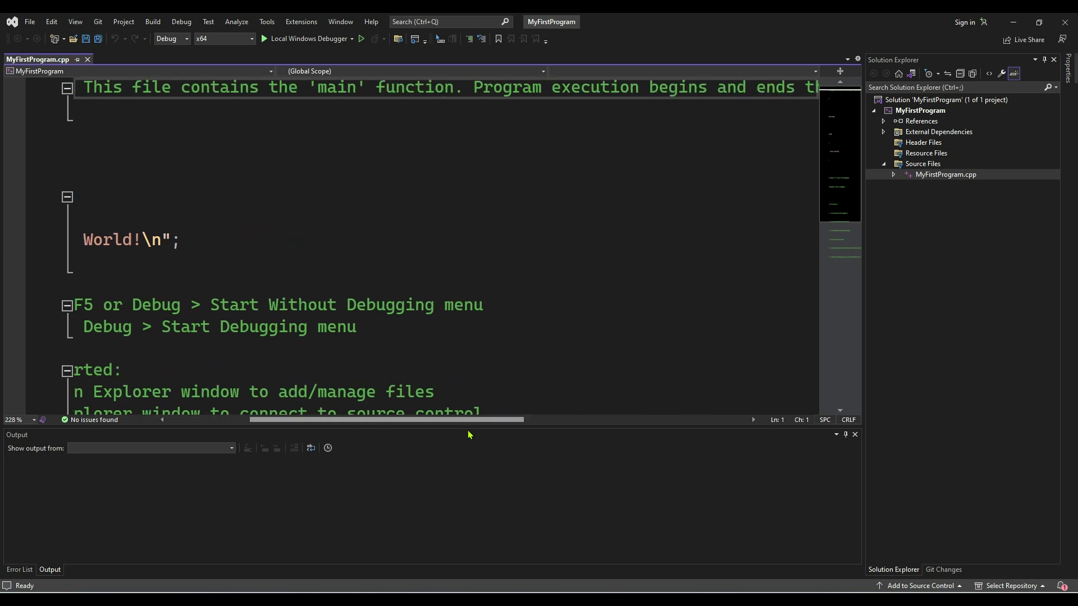
pyautogui.hscroll(-5, 480, 436)
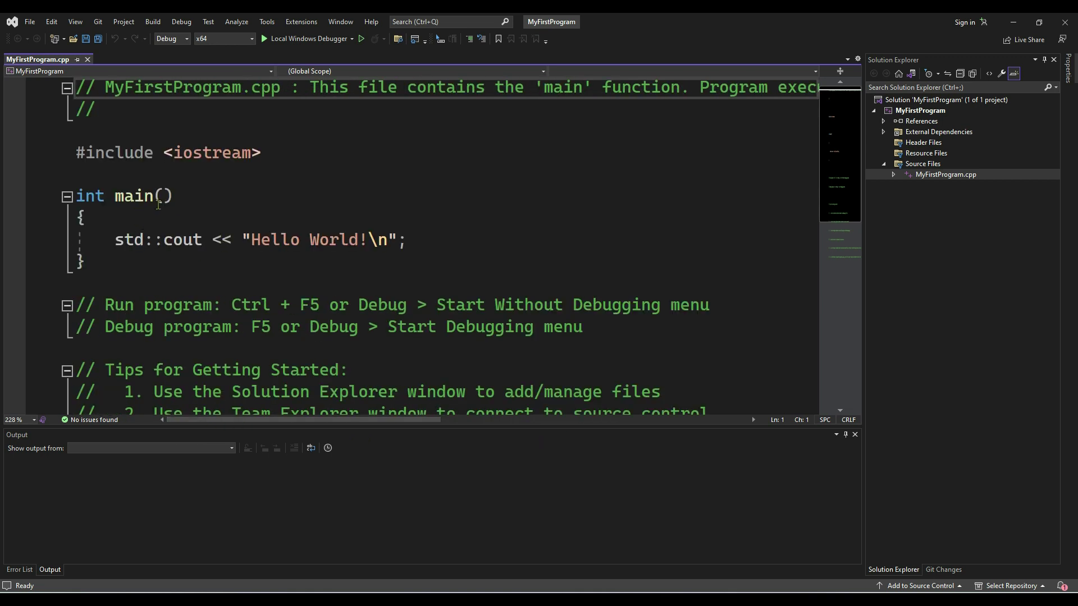
pyautogui.scroll(-1, 158, 263)
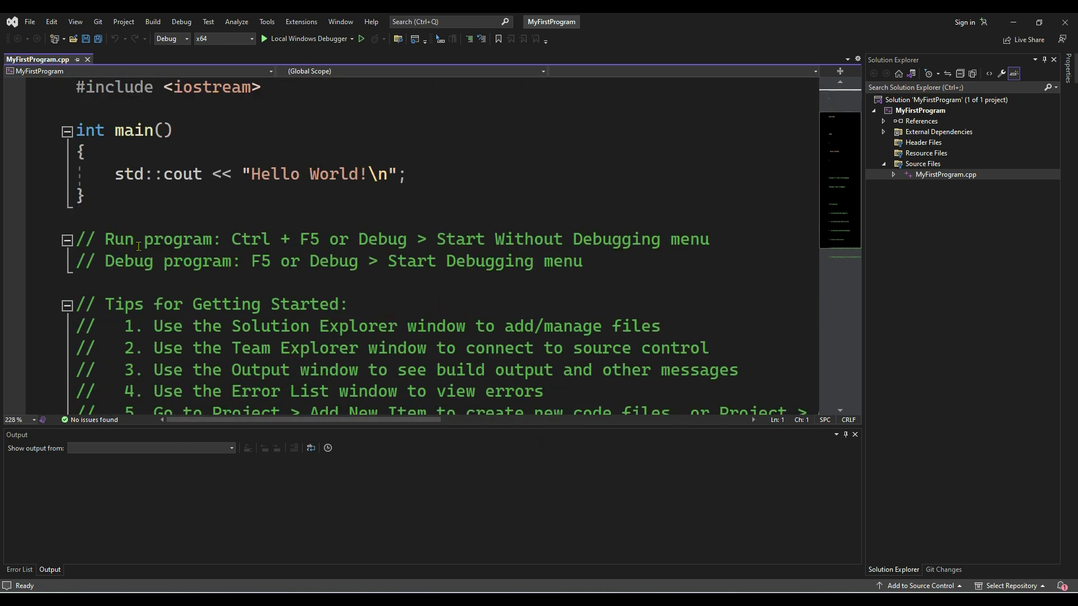